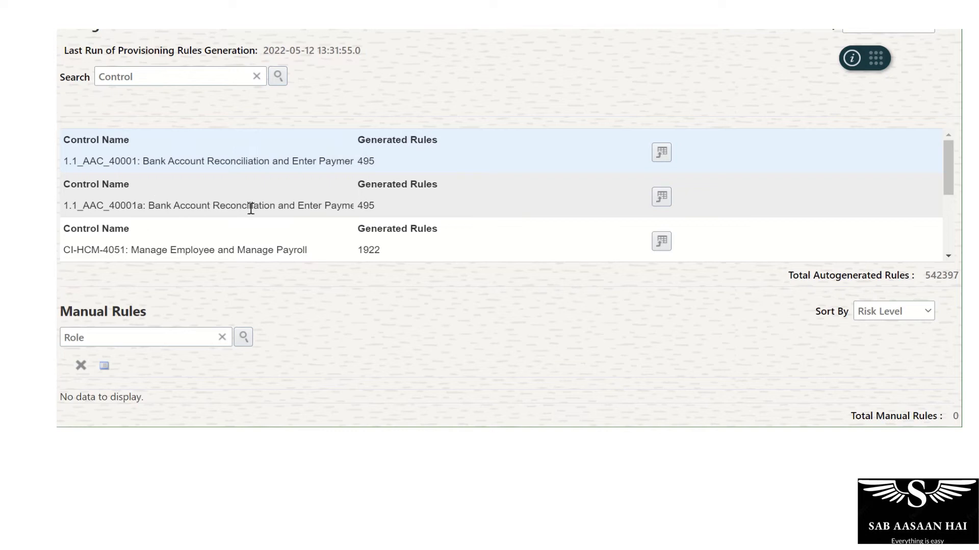
pyautogui.scroll(-3, 281, 220)
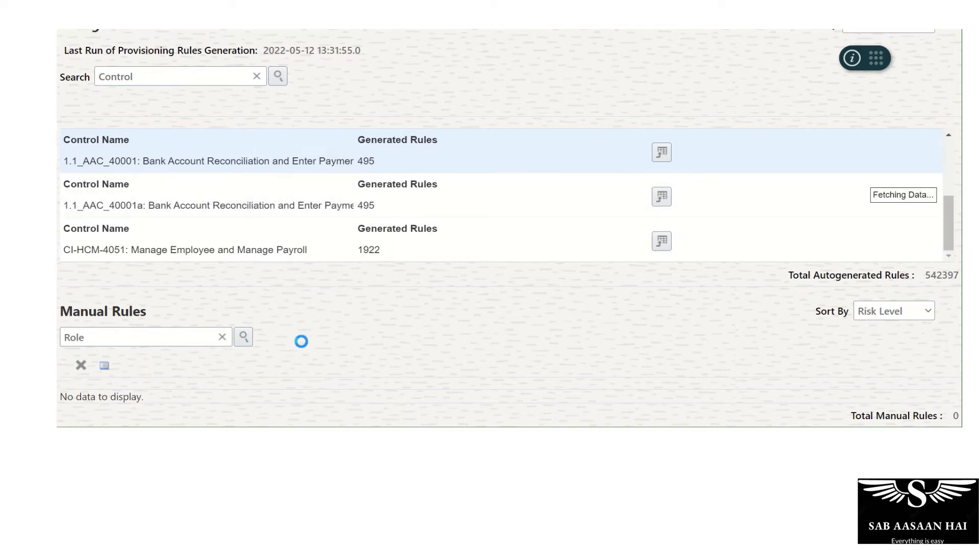
pyautogui.scroll(5, 316, 235)
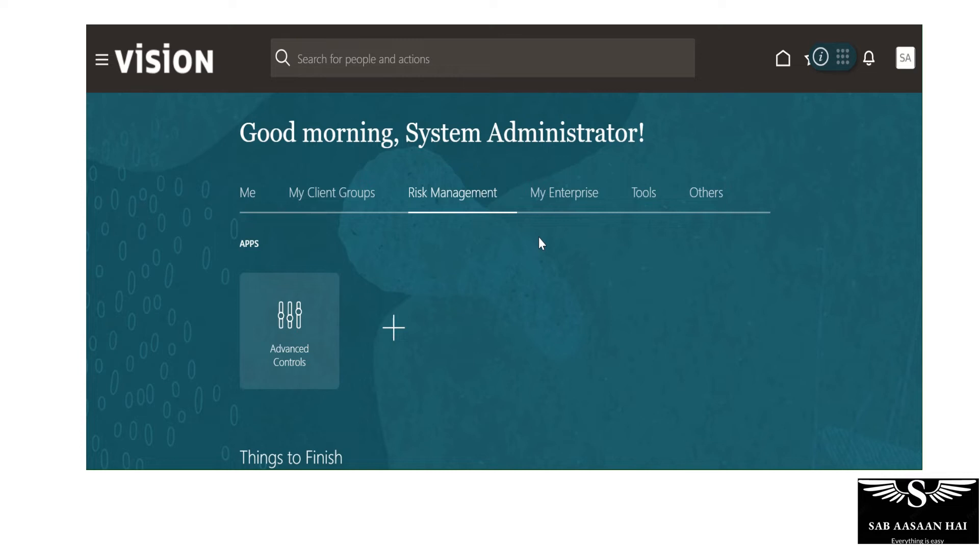
# Open the security console's user accounts page and start adding a new user account
pyautogui.click(644, 198)
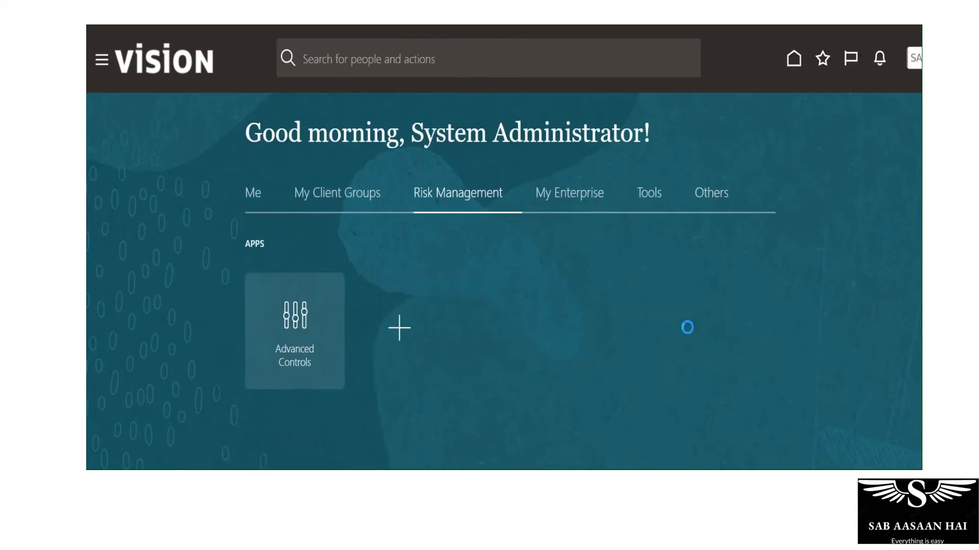
pyautogui.click(646, 202)
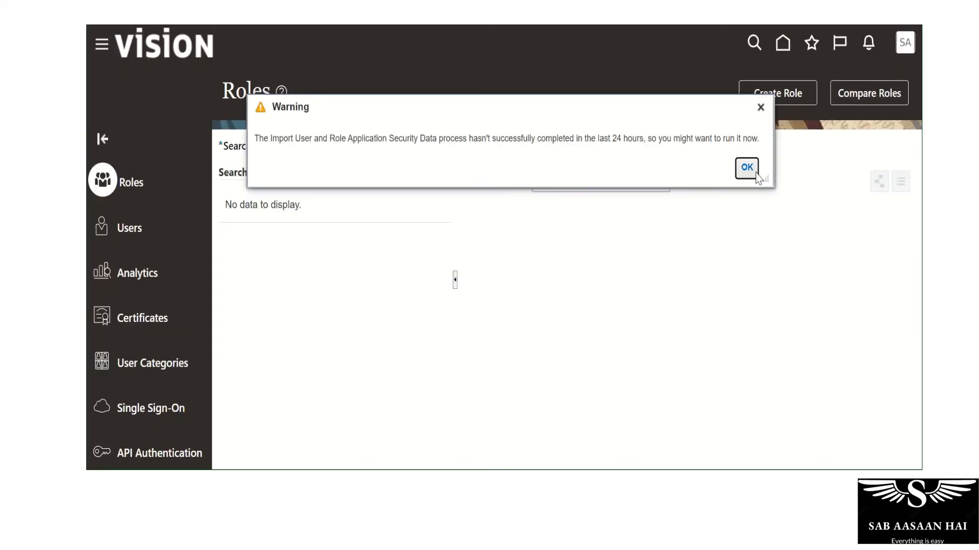
pyautogui.click(758, 176)
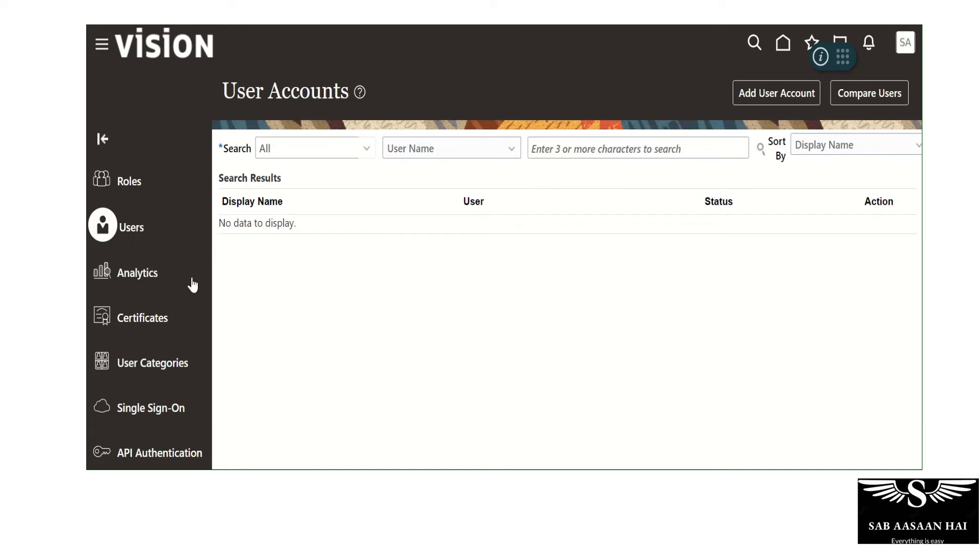
pyautogui.click(740, 102)
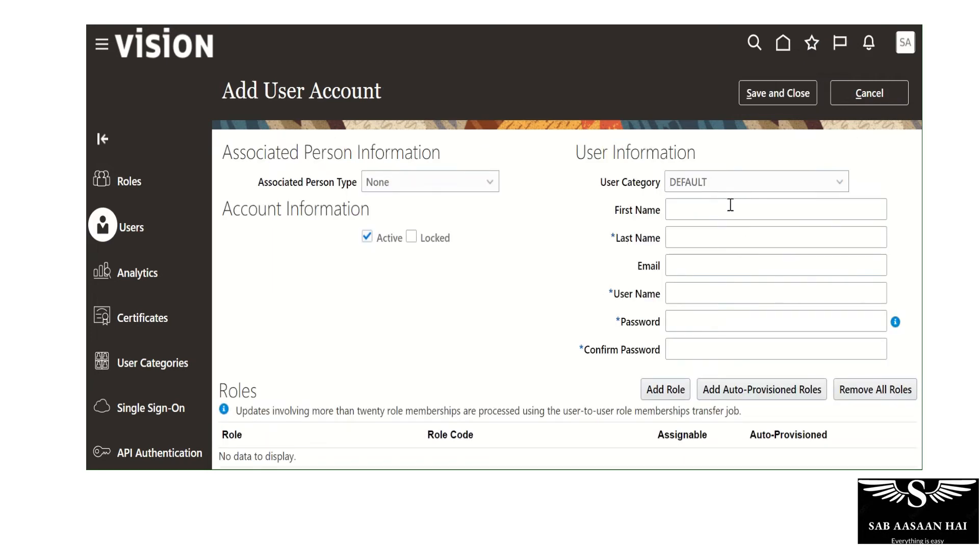
# Fill in the new account's first name as Risk, last name as Manager and user name as Risk.Manager
pyautogui.click(729, 206)
pyautogui.write('Risk')
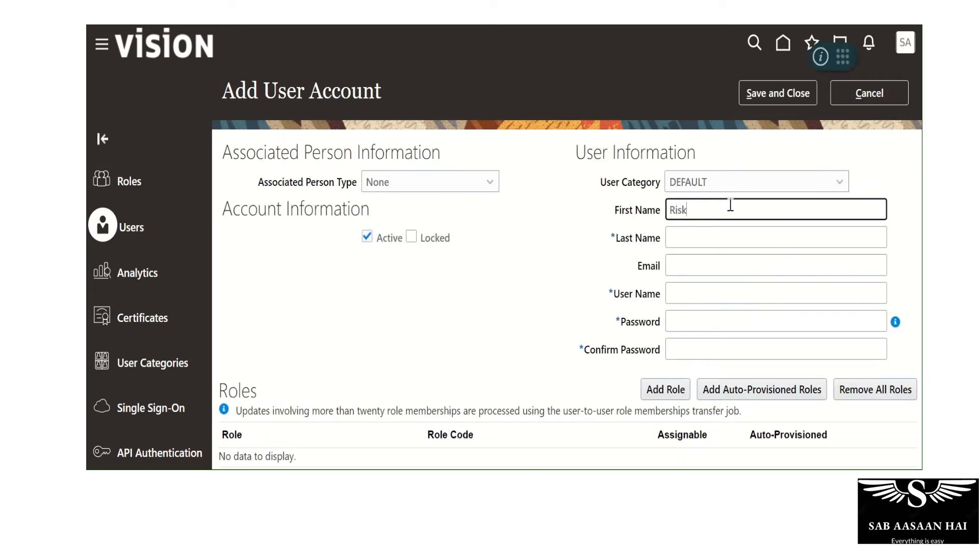
pyautogui.press('Tab')
pyautogui.write('Manager')
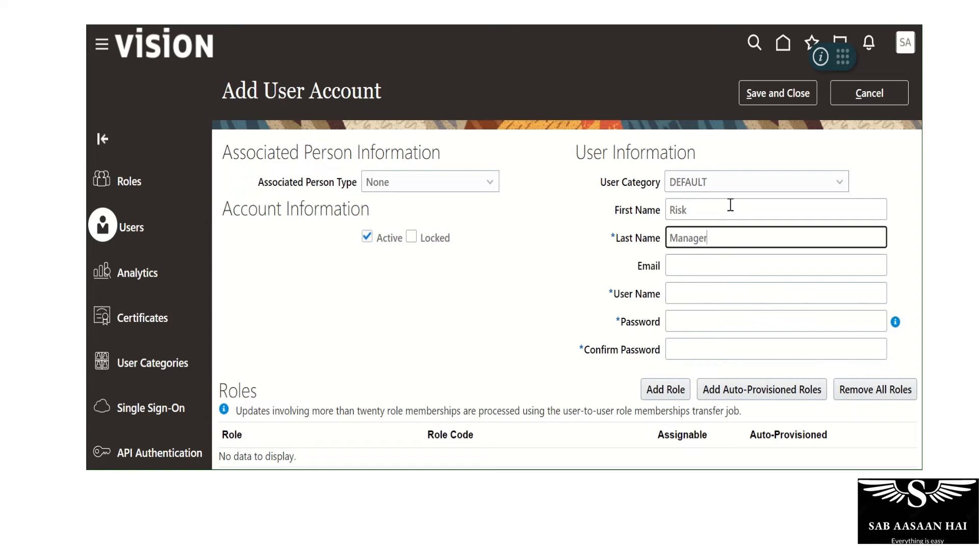
pyautogui.press('Tab')
# Enter the new account's password and repeat it in the Confirm Password field
pyautogui.press('Tab')
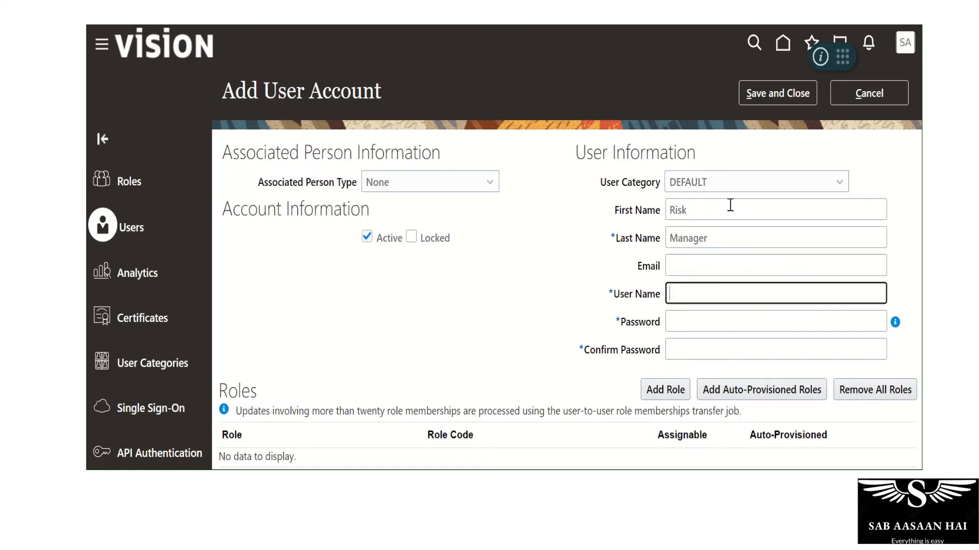
pyautogui.write('Risk.Manager')
pyautogui.press('Tab')
pyautogui.write('Welcome')
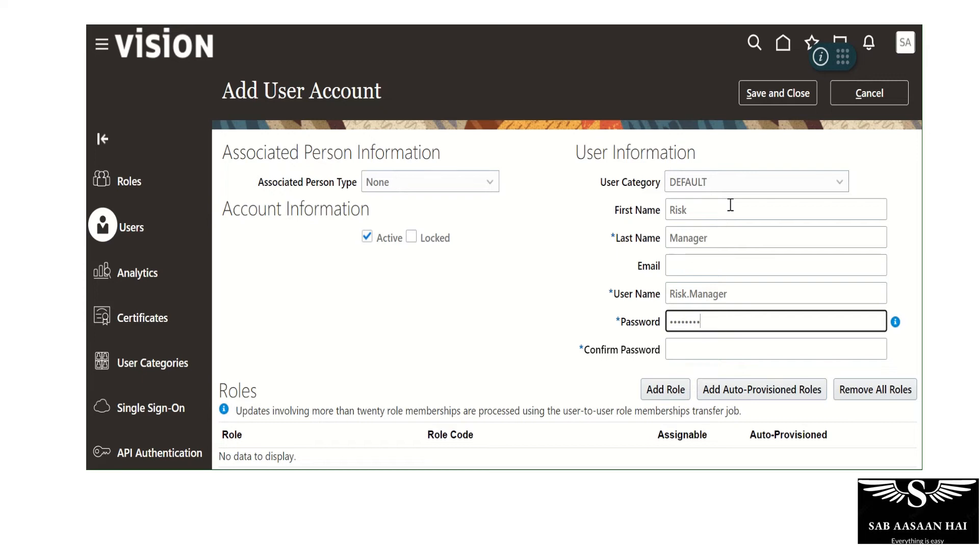
pyautogui.write('23')
pyautogui.press('Tab')
pyautogui.write('Welcome12')
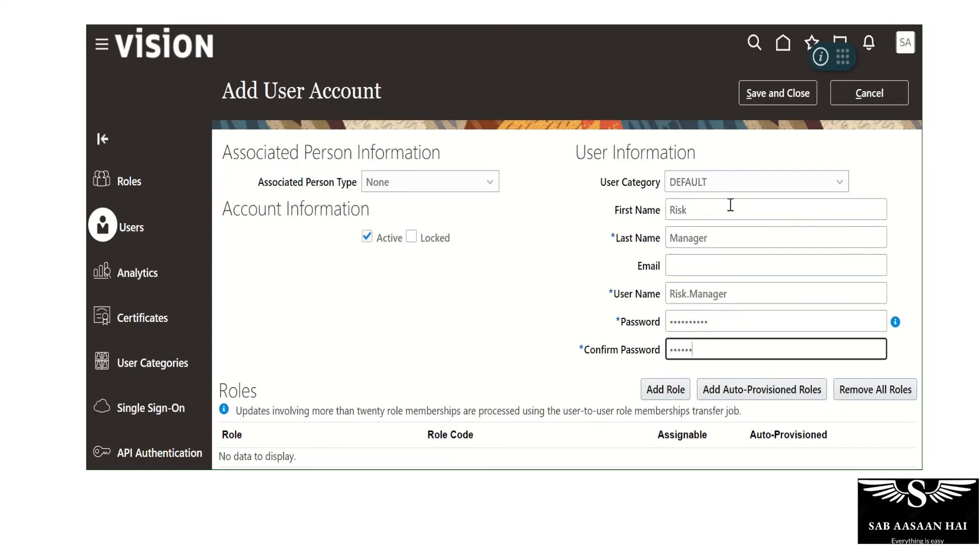
pyautogui.write('3')
pyautogui.press('Tab')
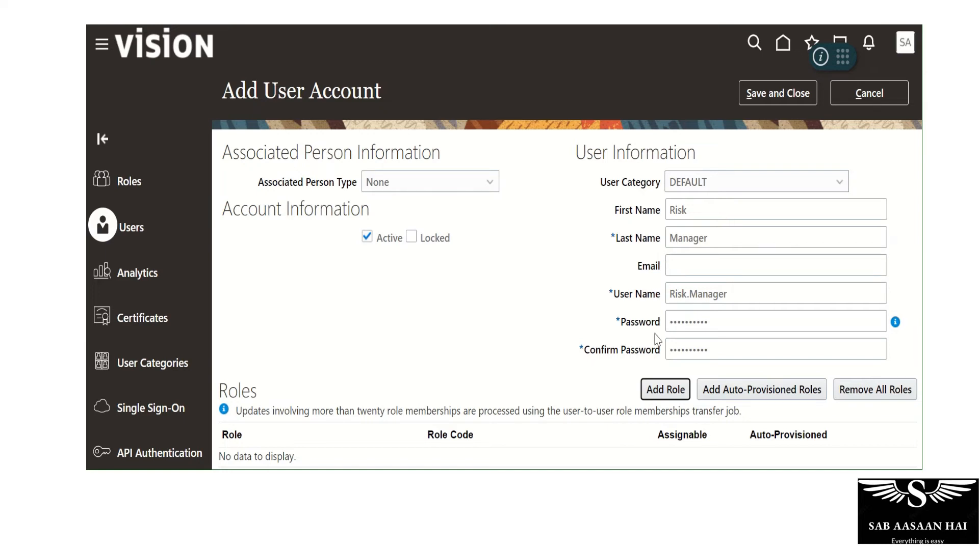
# Add the Risk Administrator role membership (ORA_GTG_RISK_ADMINISTRATOR_JOB) to the new user account
pyautogui.scroll(-3, 548, 293)
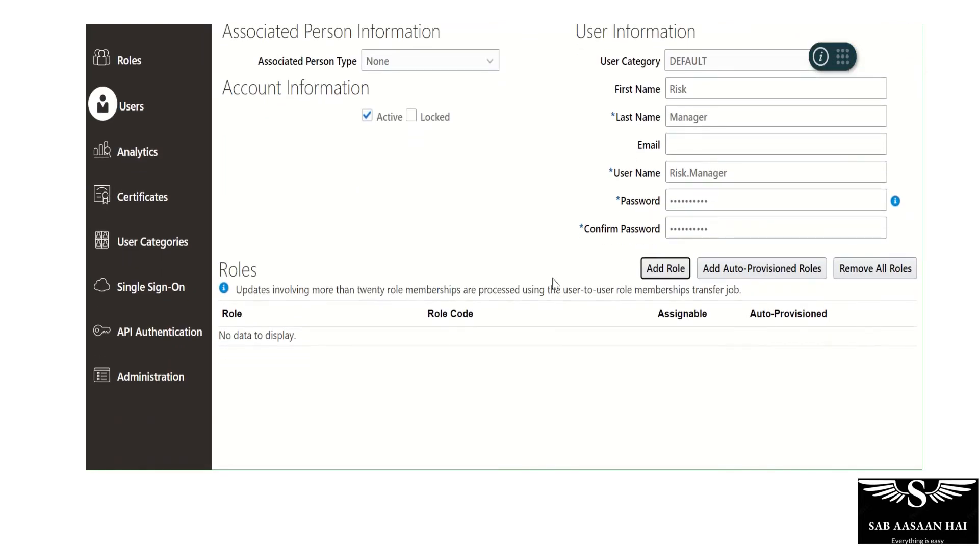
pyautogui.click(668, 273)
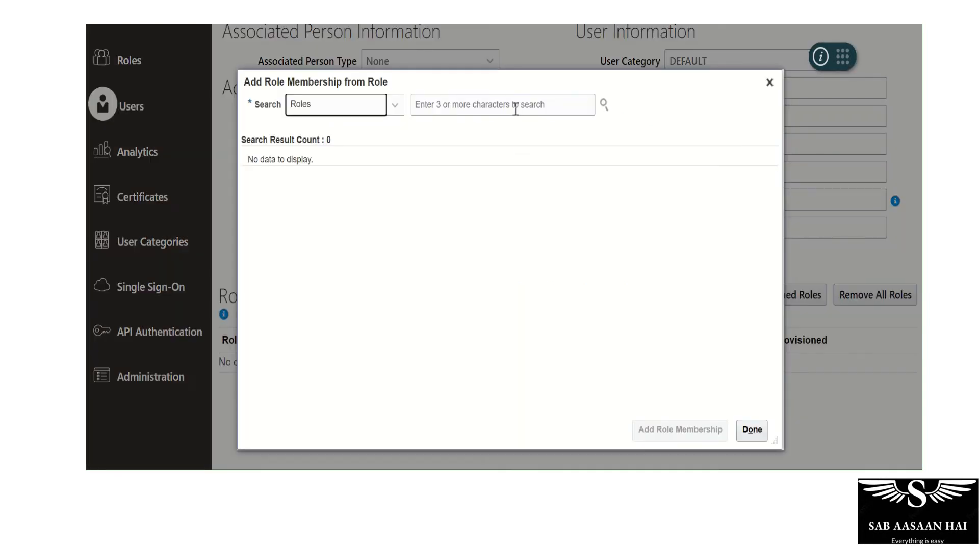
pyautogui.click(515, 110)
pyautogui.write('Risk')
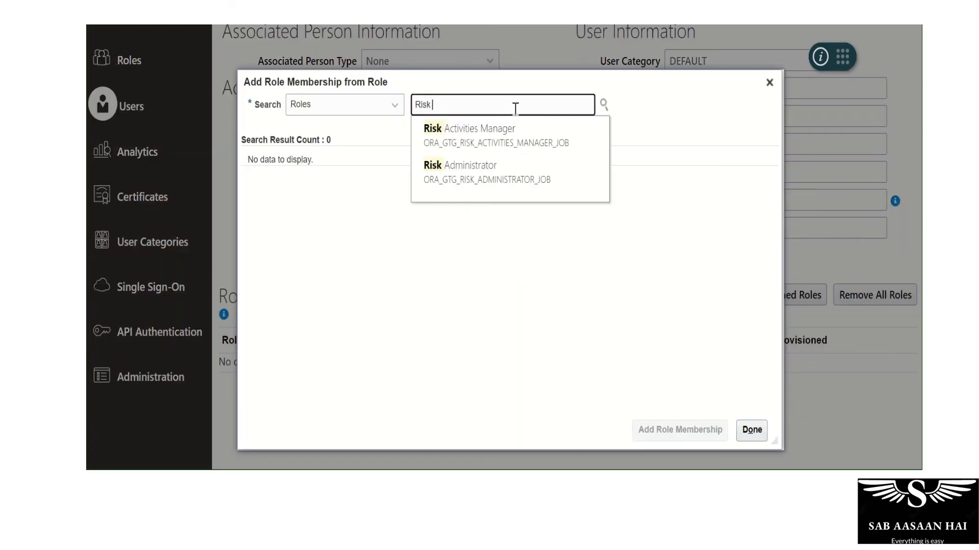
pyautogui.write(' Admi')
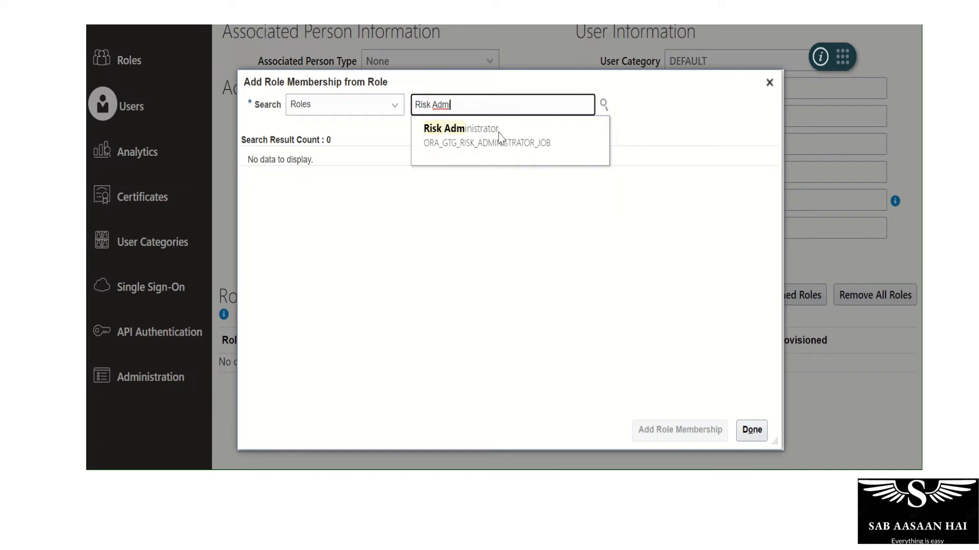
pyautogui.click(471, 131)
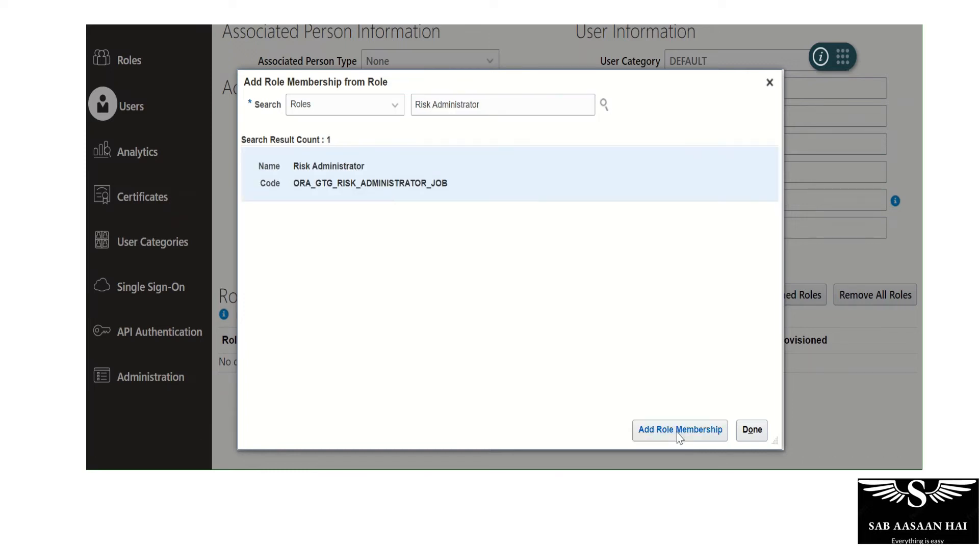
pyautogui.click(675, 430)
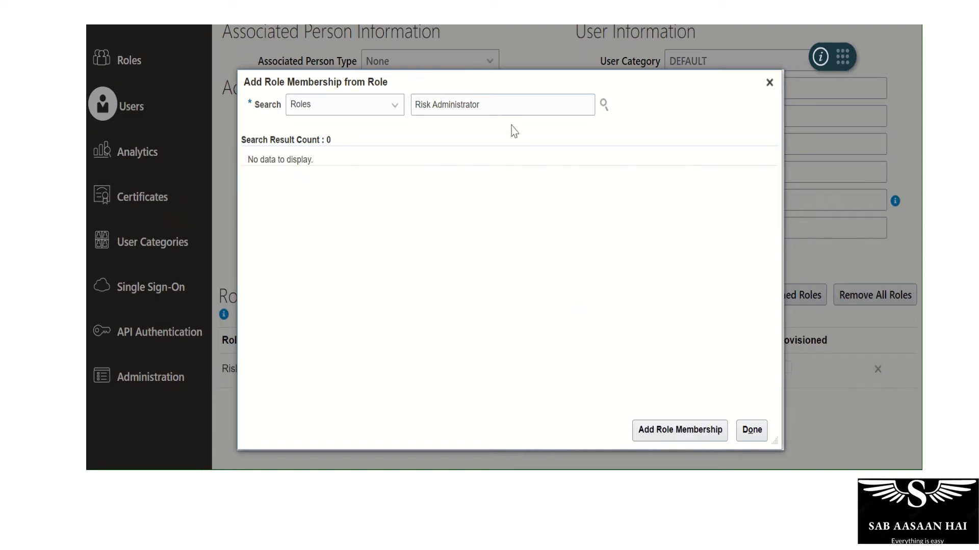
# Add the Advanced Access Controls Analyst role membership to the account and finish adding roles
pyautogui.tripleClick(499, 100)
pyautogui.write('Advance ss')
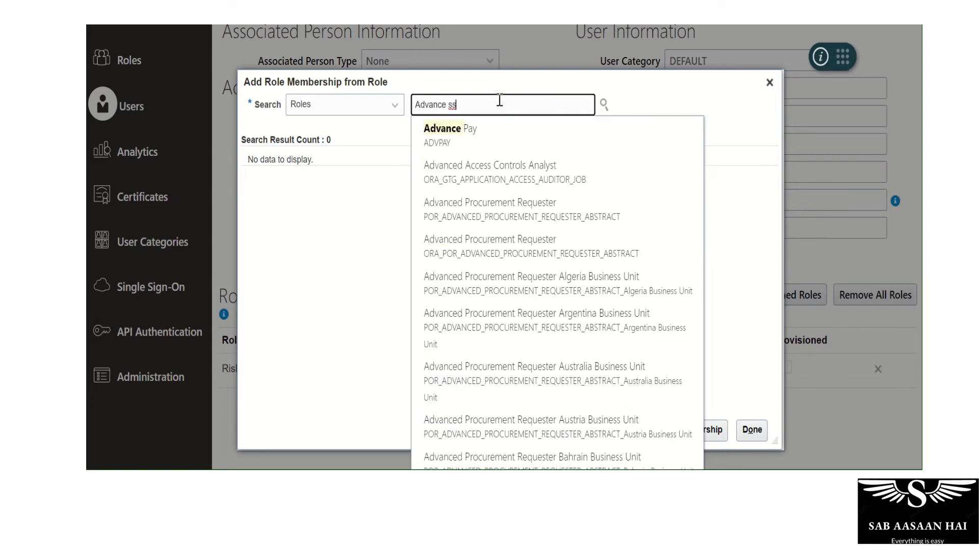
pyautogui.press('BackSpace')
pyautogui.press('BackSpace')
pyautogui.write('Acc')
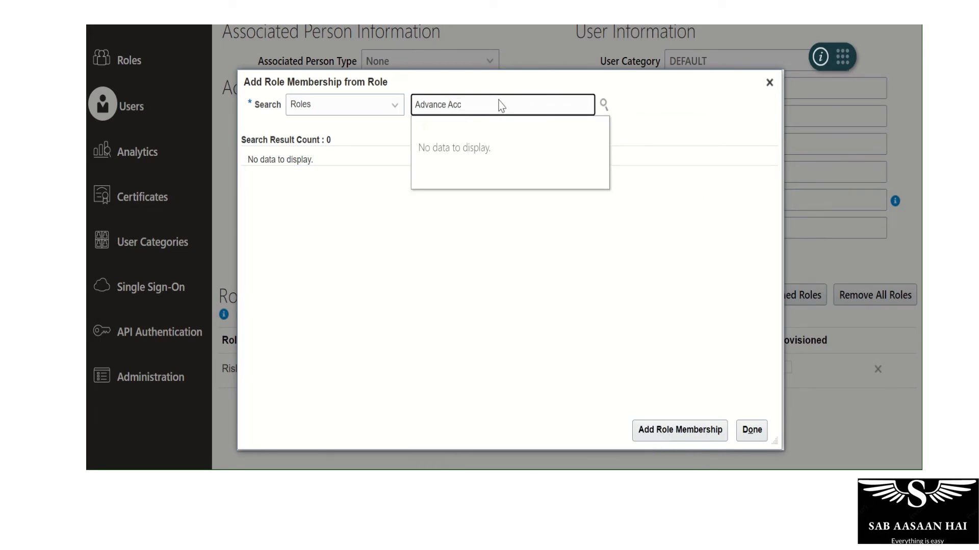
pyautogui.press('BackSpace')
pyautogui.press('BackSpace')
pyautogui.press('BackSpace')
pyautogui.press('BackSpace')
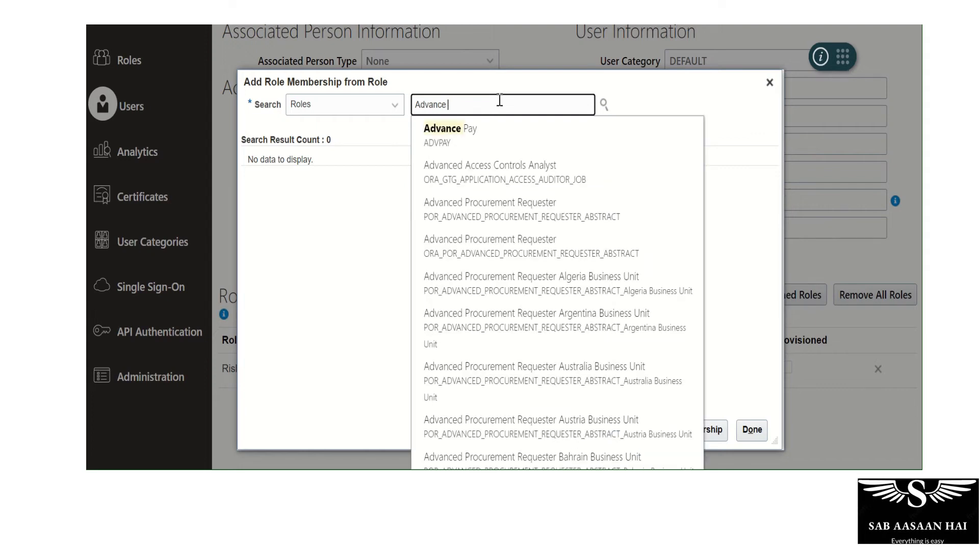
pyautogui.click(492, 167)
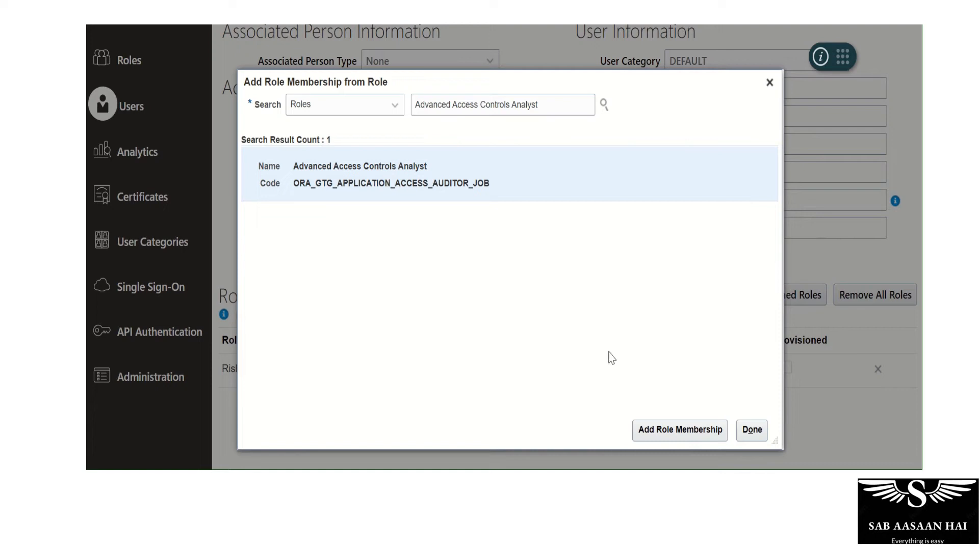
pyautogui.click(656, 429)
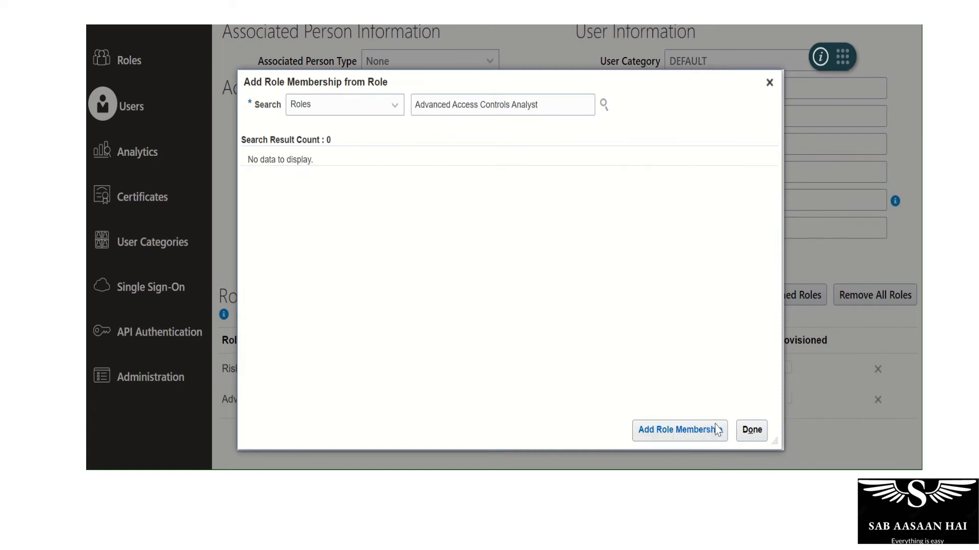
pyautogui.click(752, 429)
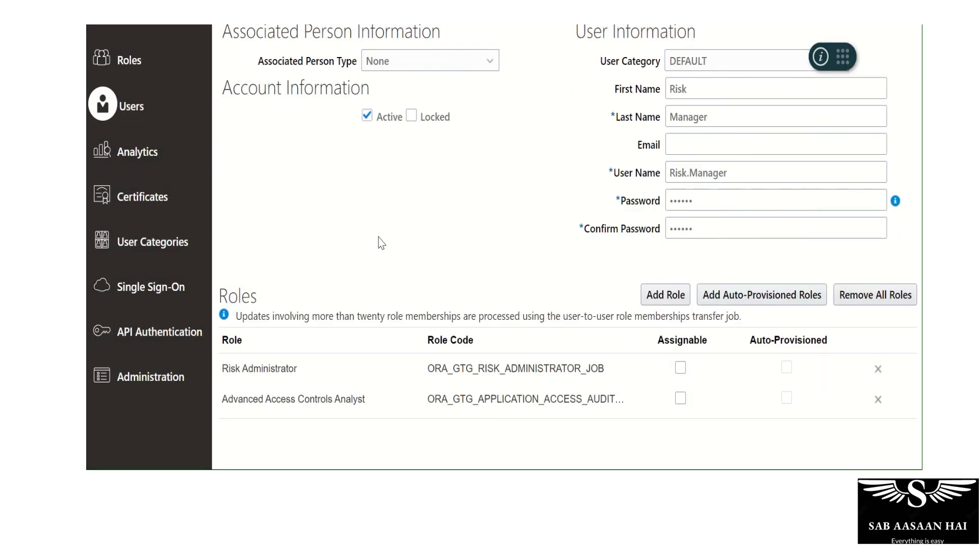
# Copy the user name Risk.Manager, then save and close the new user account
pyautogui.scroll(3, 378, 238)
pyautogui.doubleClick(725, 294)
pyautogui.hotkey('ctrl', 'c')
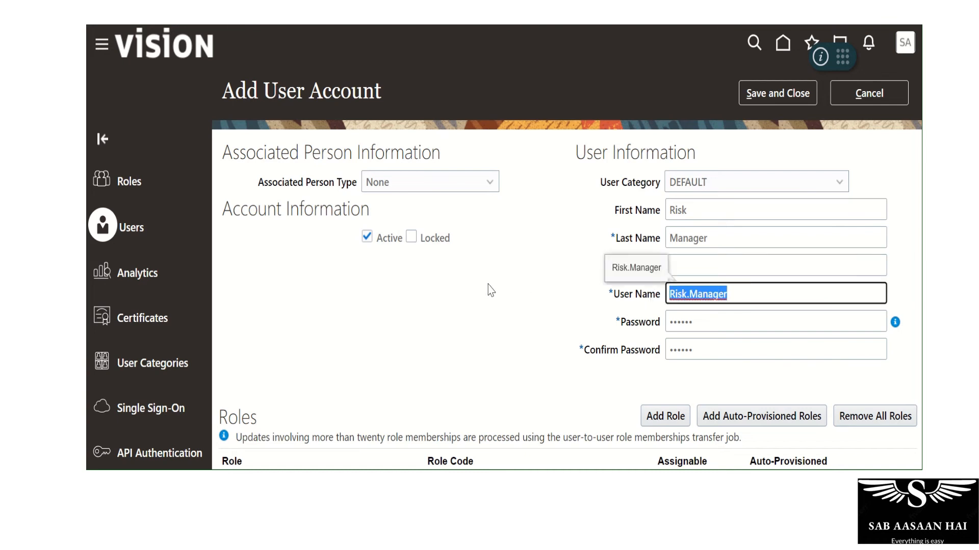
pyautogui.scroll(-3, 491, 291)
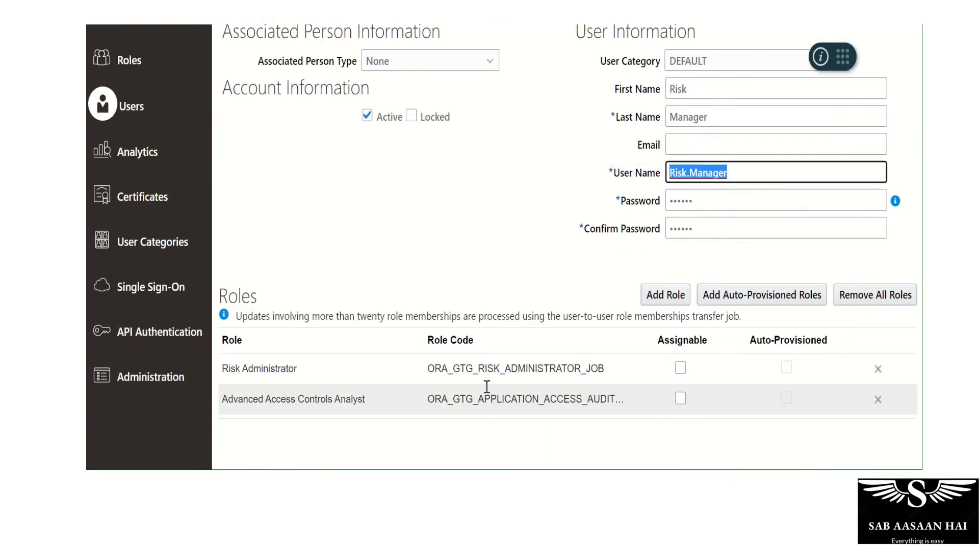
pyautogui.scroll(3, 491, 288)
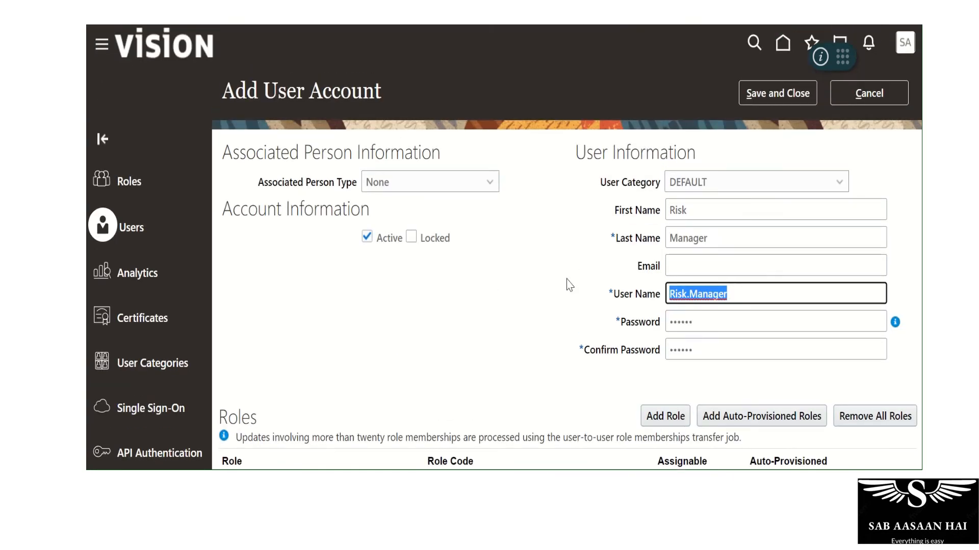
pyautogui.click(743, 102)
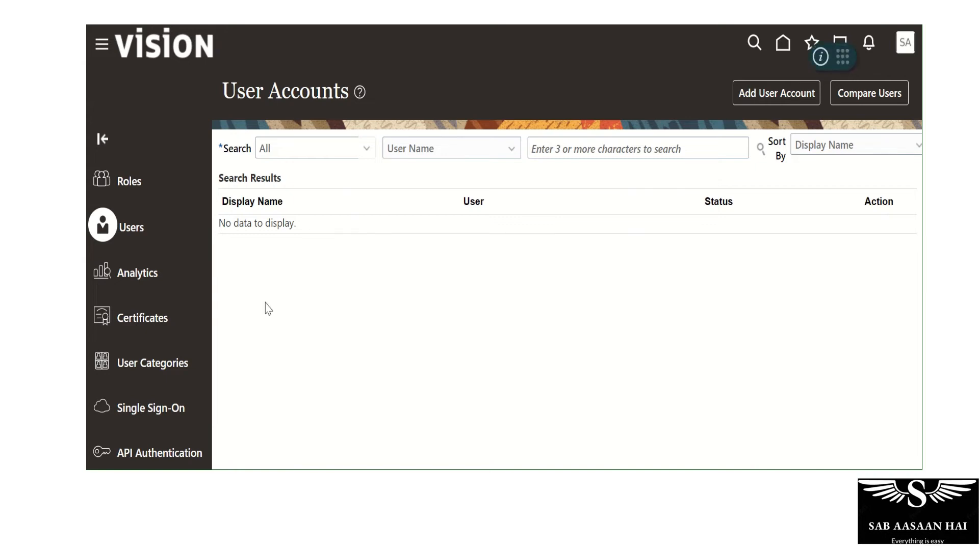
# Search the user accounts by user name for Risk.Manager
pyautogui.click(604, 151)
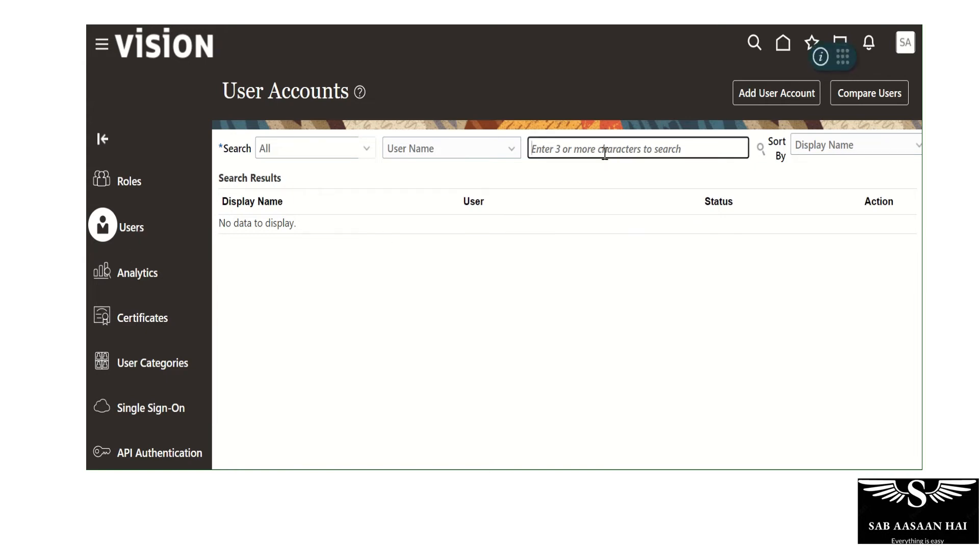
pyautogui.hotkey('ctrl', 'v')
pyautogui.press('Return')
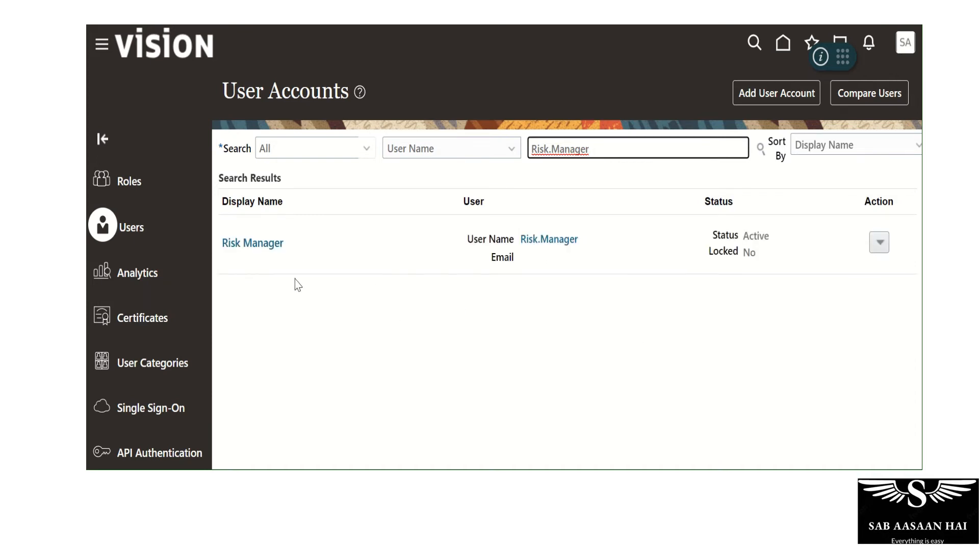
# Sign out of the current account, confirming the logout, and enter Risk.Manager as the user name on the sign-in page
pyautogui.click(905, 49)
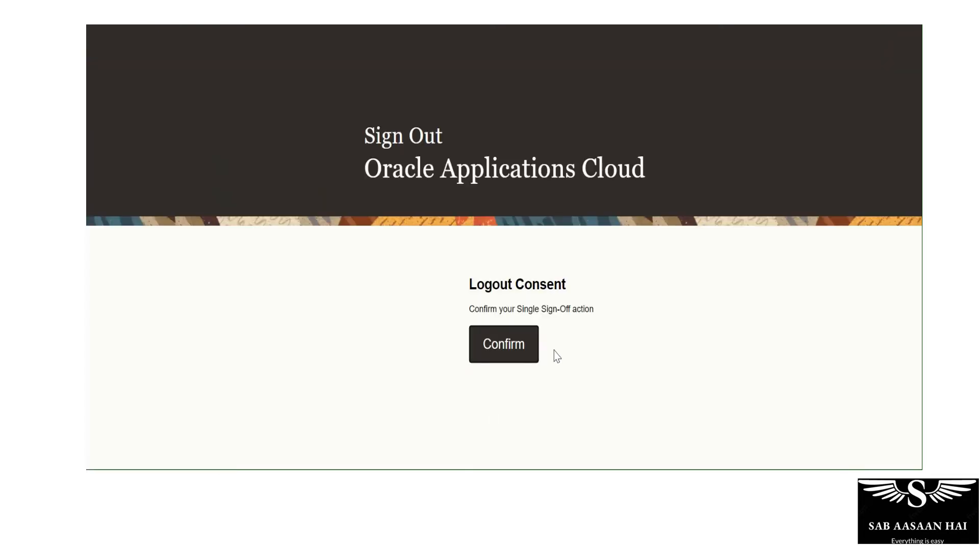
pyautogui.click(535, 345)
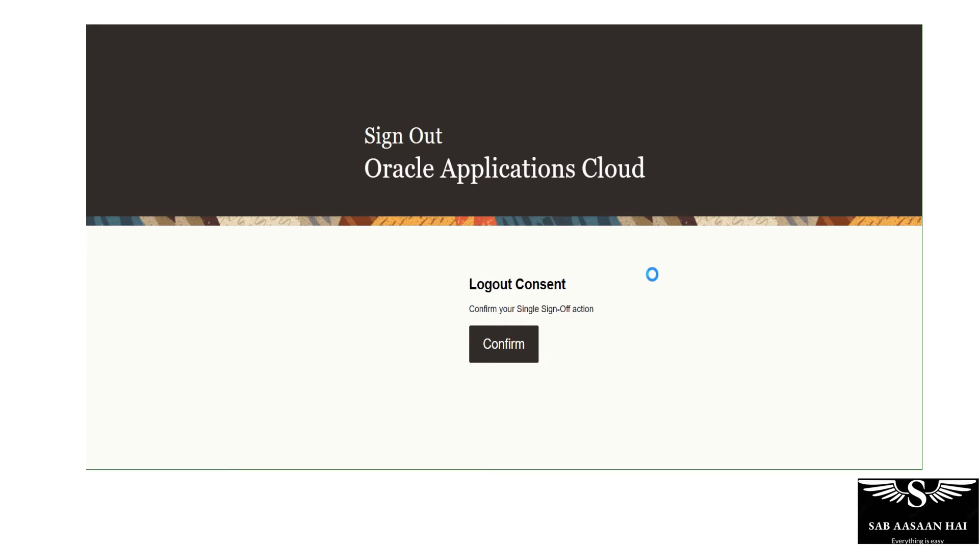
pyautogui.doubleClick(537, 292)
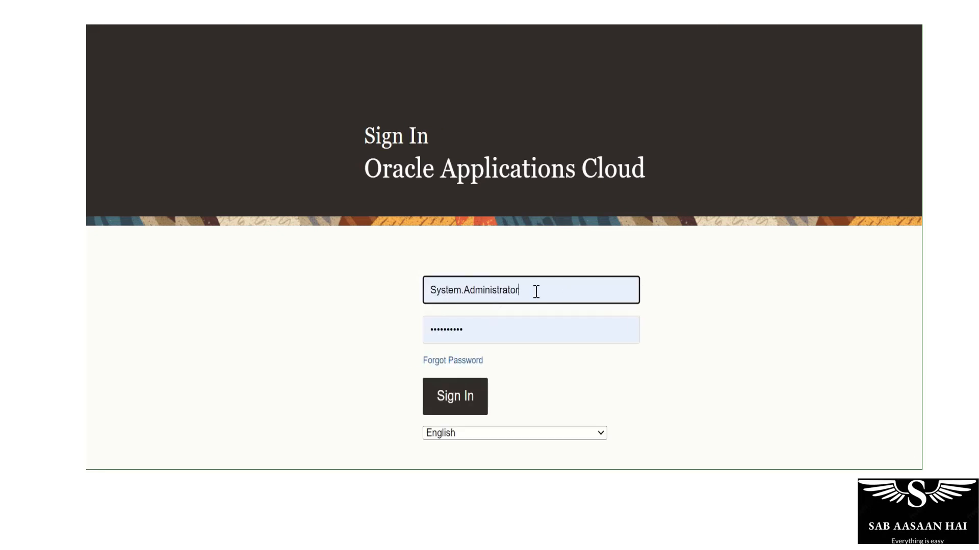
pyautogui.write('Risk.Manager')
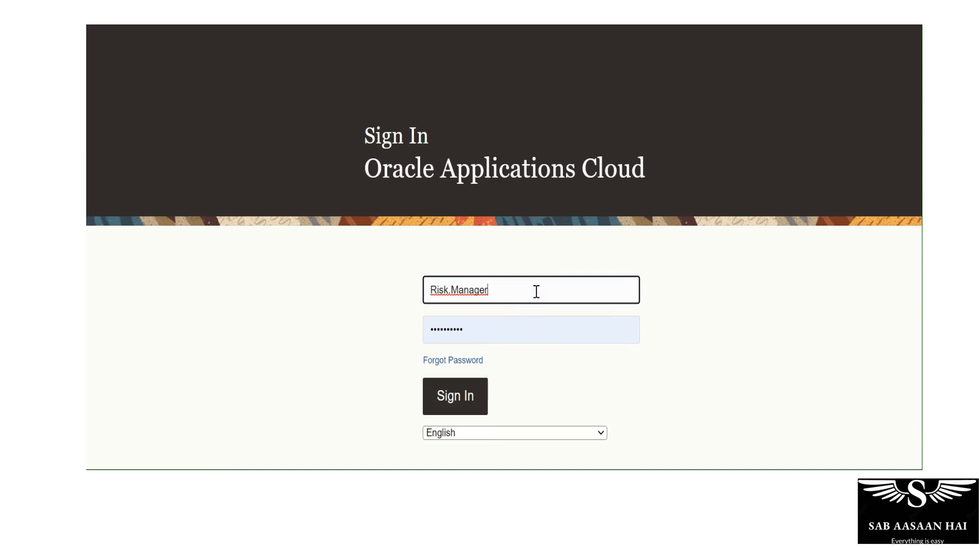
pyautogui.press('Tab')
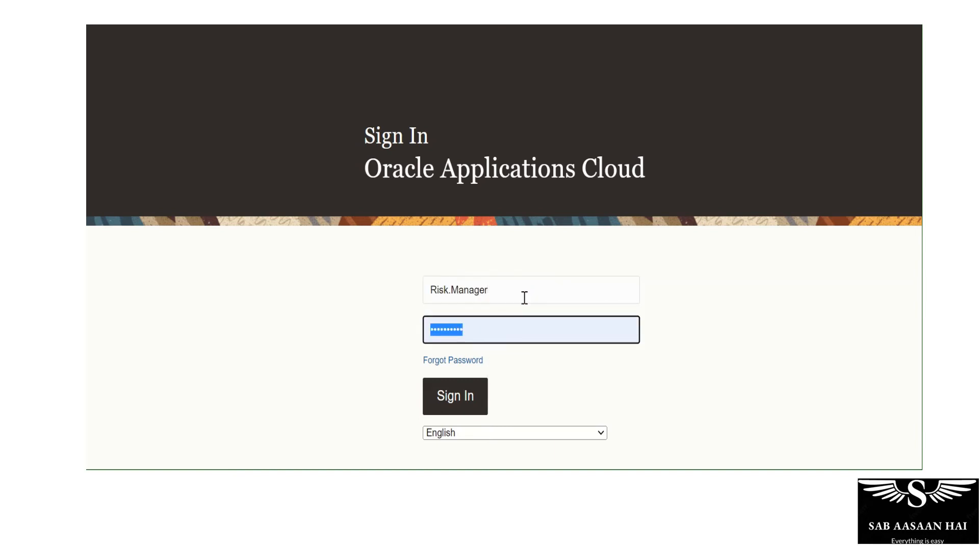
# Enter the account password, sign in, and dismiss the browser's offer to save the password
pyautogui.write('Wel')
pyautogui.press('BackSpace')
pyautogui.press('BackSpace')
pyautogui.press('BackSpace')
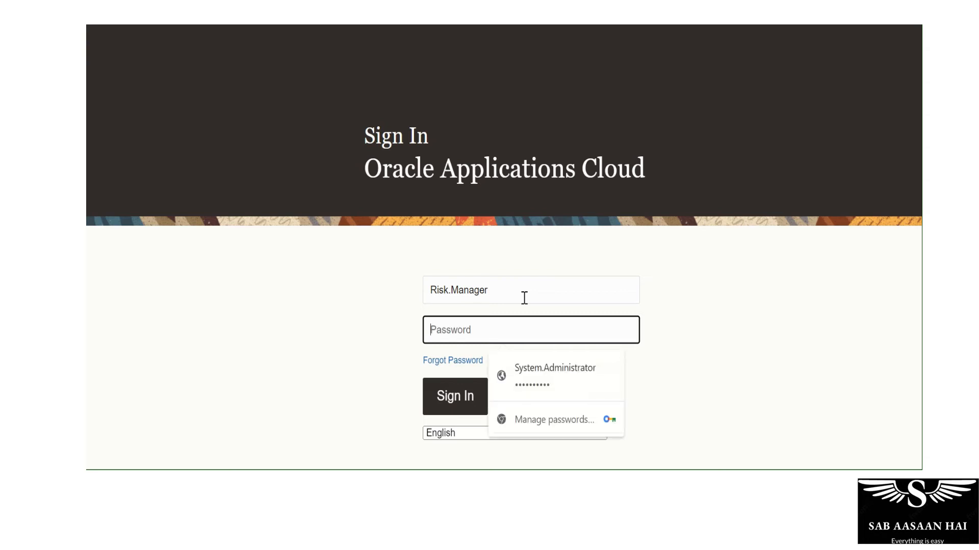
pyautogui.write('••••••••••')
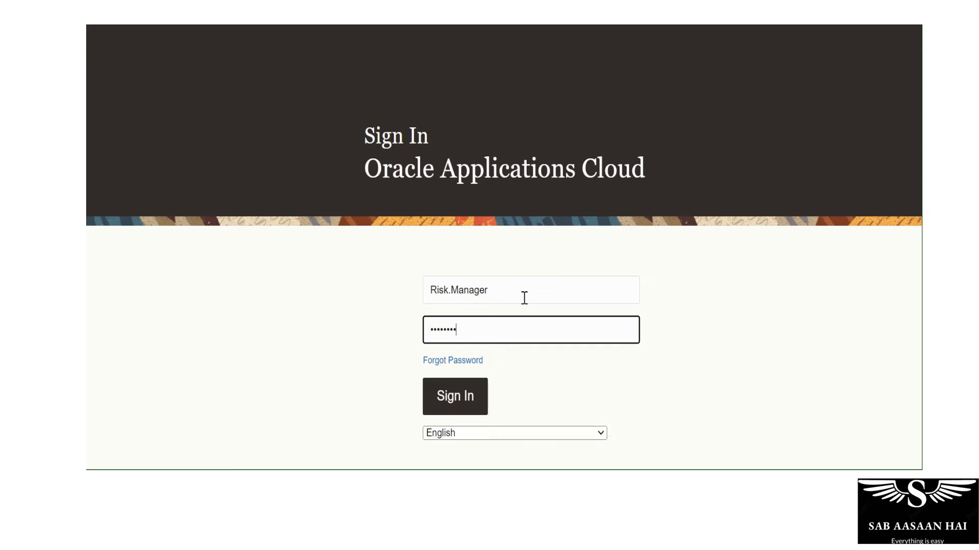
pyautogui.click(449, 403)
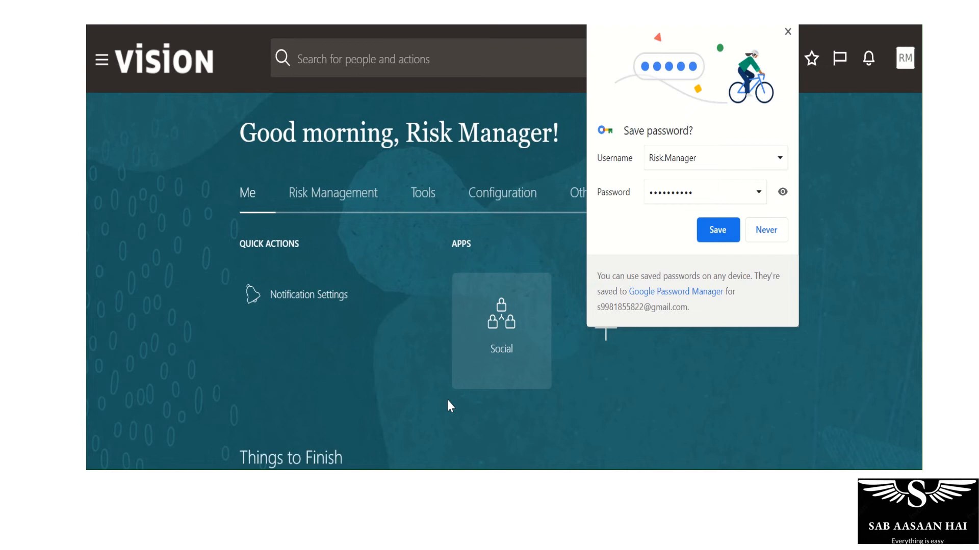
pyautogui.click(788, 32)
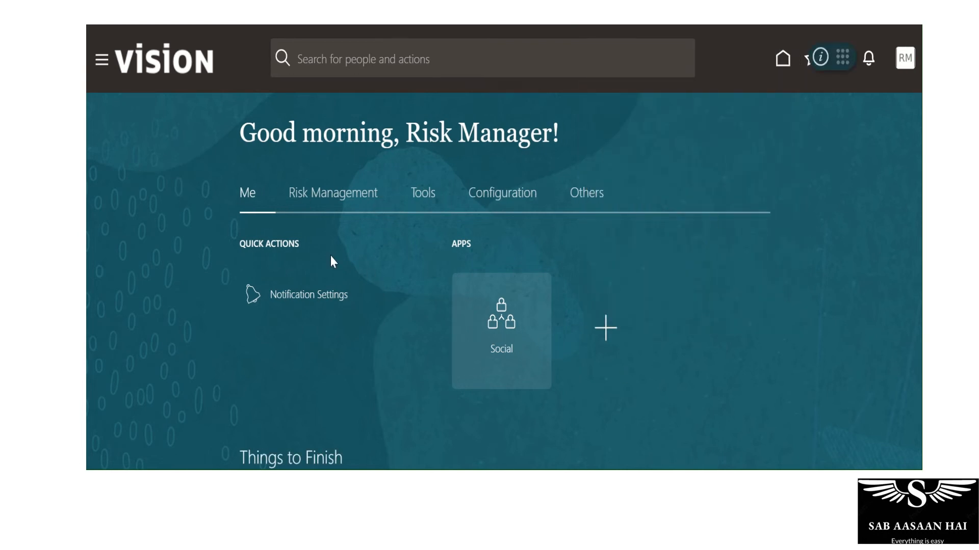
# Open Setup and Administration under Risk Management and look over the Scheduling page and the other available sections
pyautogui.click(334, 194)
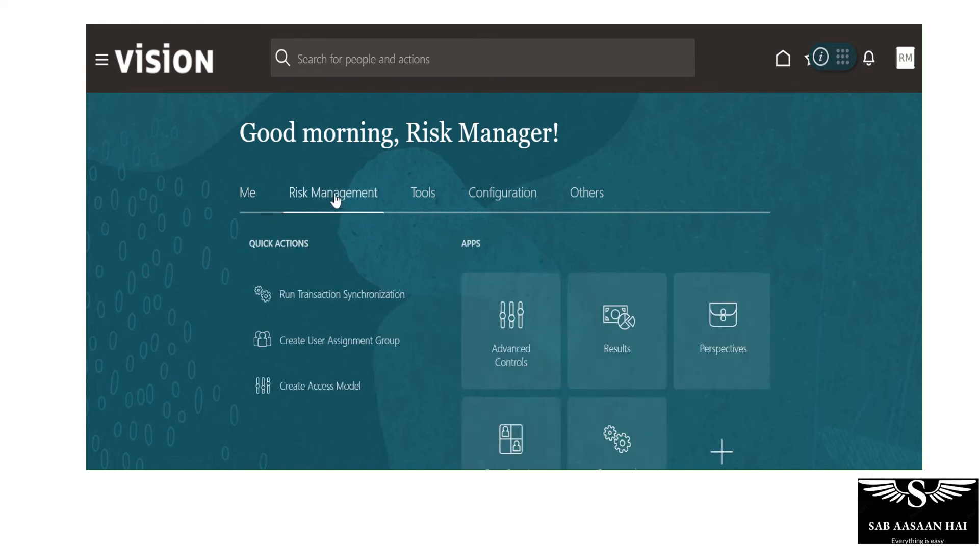
pyautogui.scroll(-2, 839, 213)
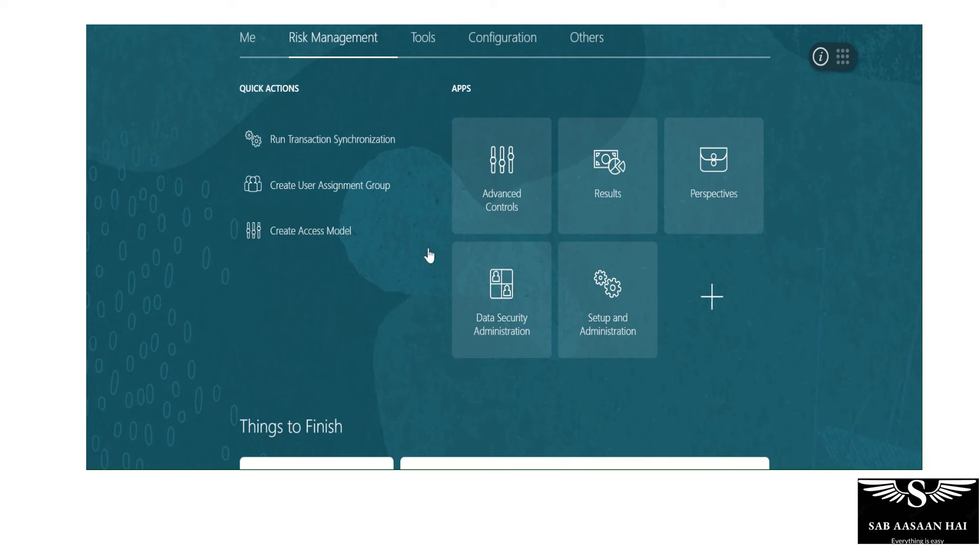
pyautogui.click(616, 303)
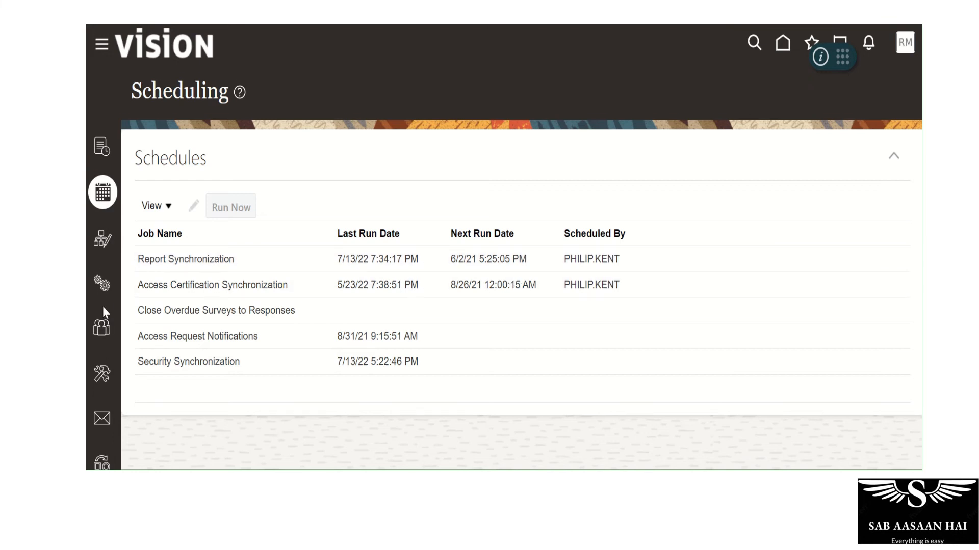
pyautogui.scroll(-3, 103, 308)
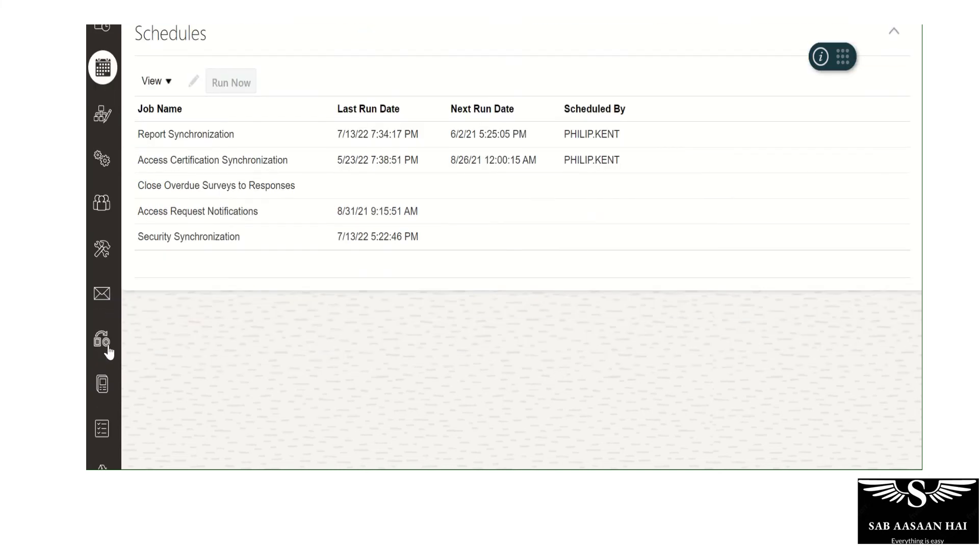
pyautogui.scroll(3, 109, 352)
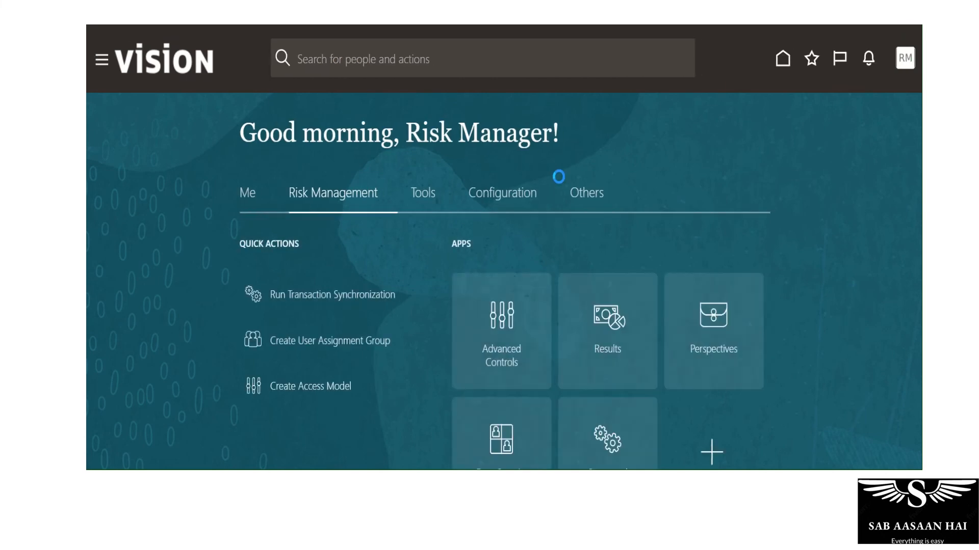
# Look through the Advanced Controls app, moving from Controls to the section after it, and return to the Risk Management apps
pyautogui.scroll(-2, 726, 376)
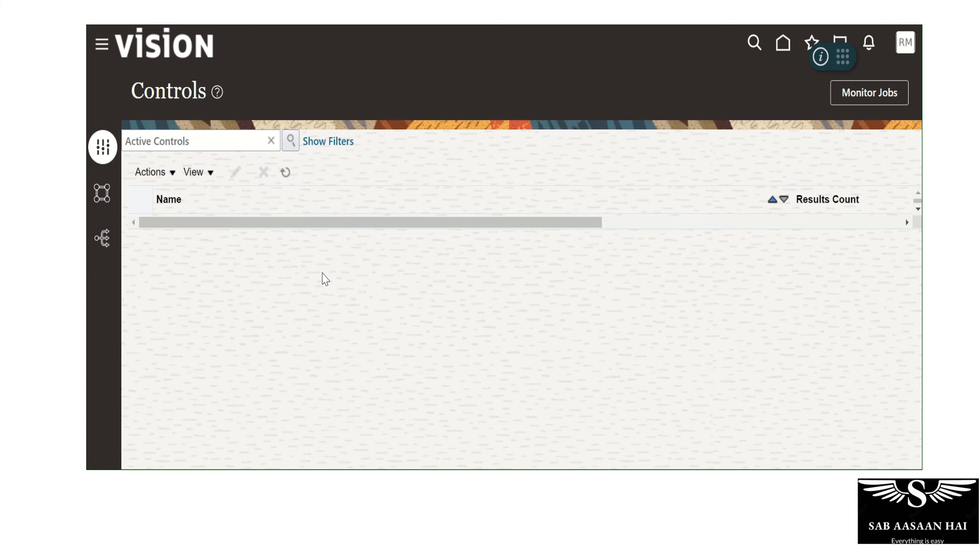
pyautogui.click(103, 206)
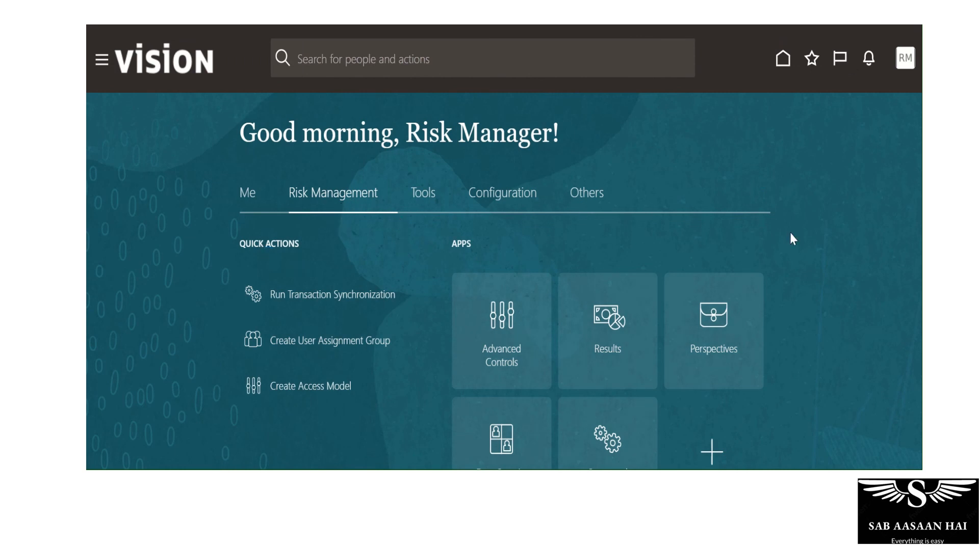
pyautogui.scroll(-2, 791, 238)
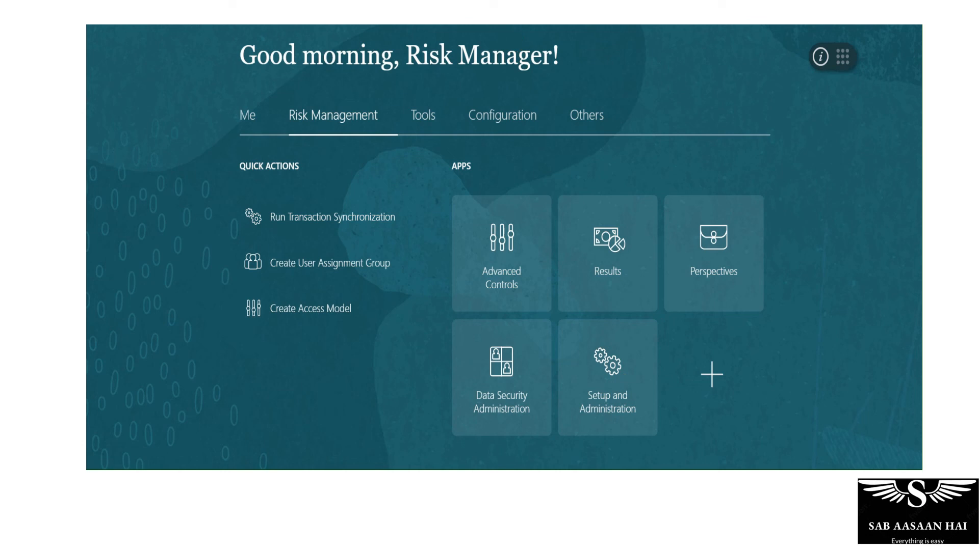
pyautogui.moveTo(479, 28)
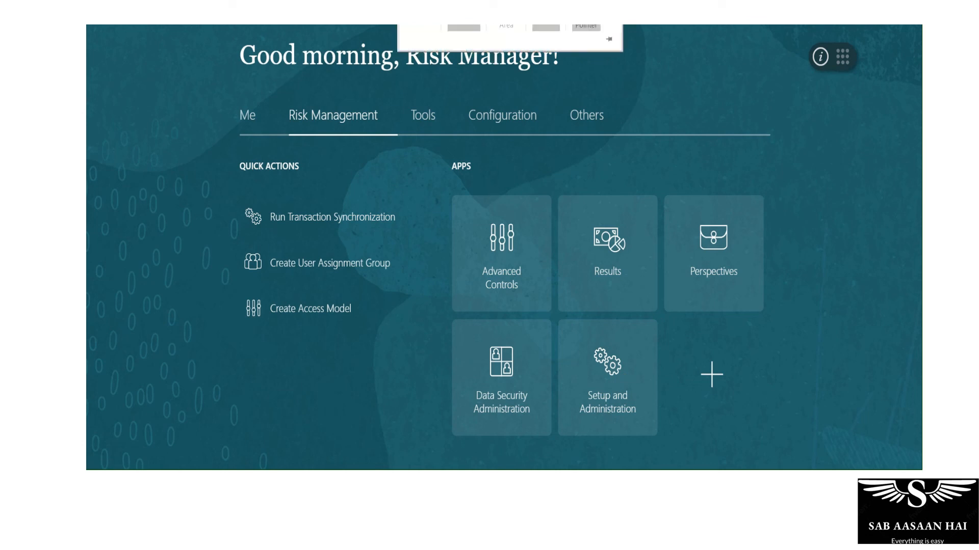